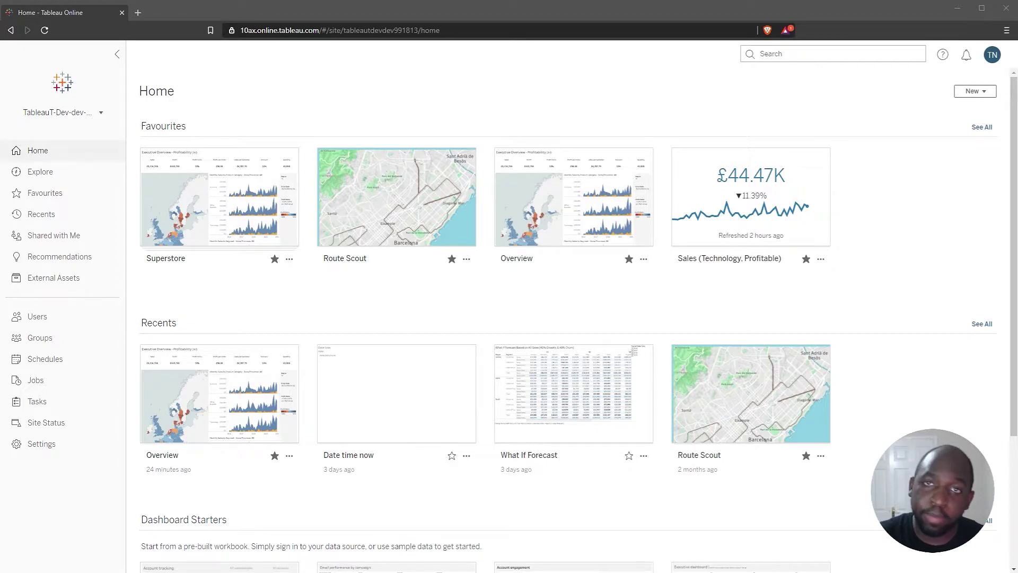
- Open the Route Scout view from the Barcelona Marathon Route Scout 2016 workbook under Favourites
left_click(379, 211)
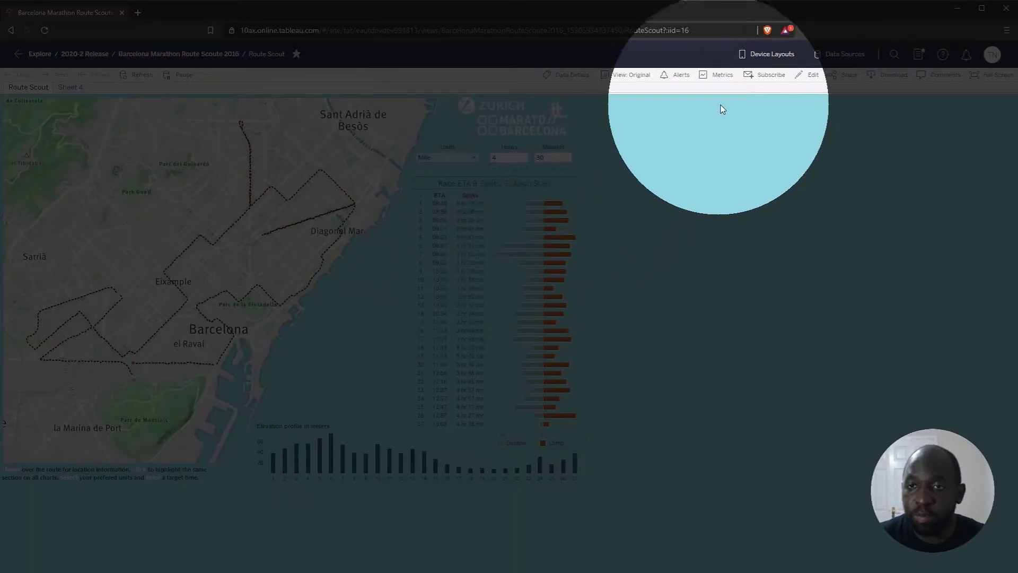
- Begin a subscription to the Route Scout view with PDF as the delivery format
left_click(766, 74)
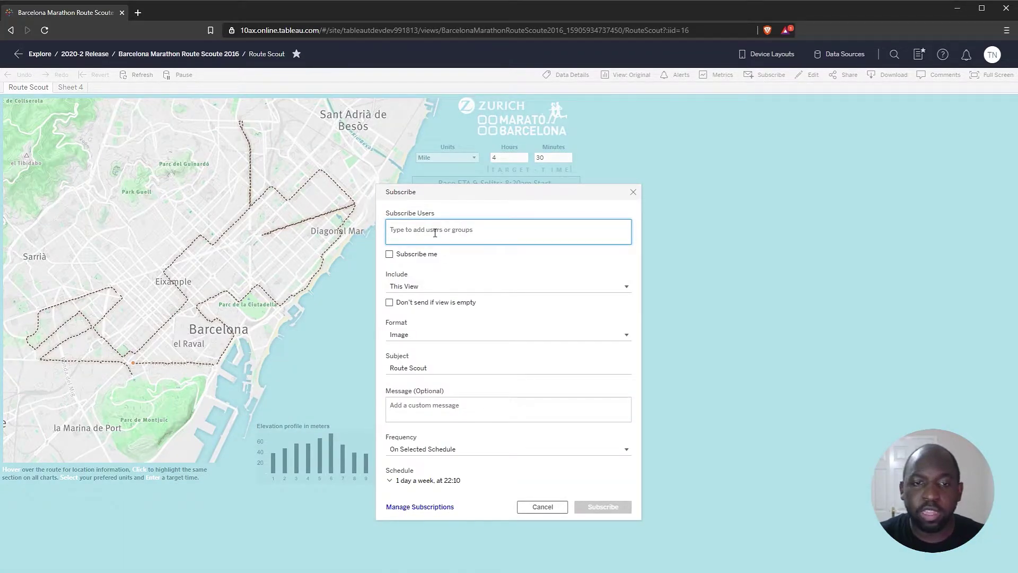
left_click(452, 335)
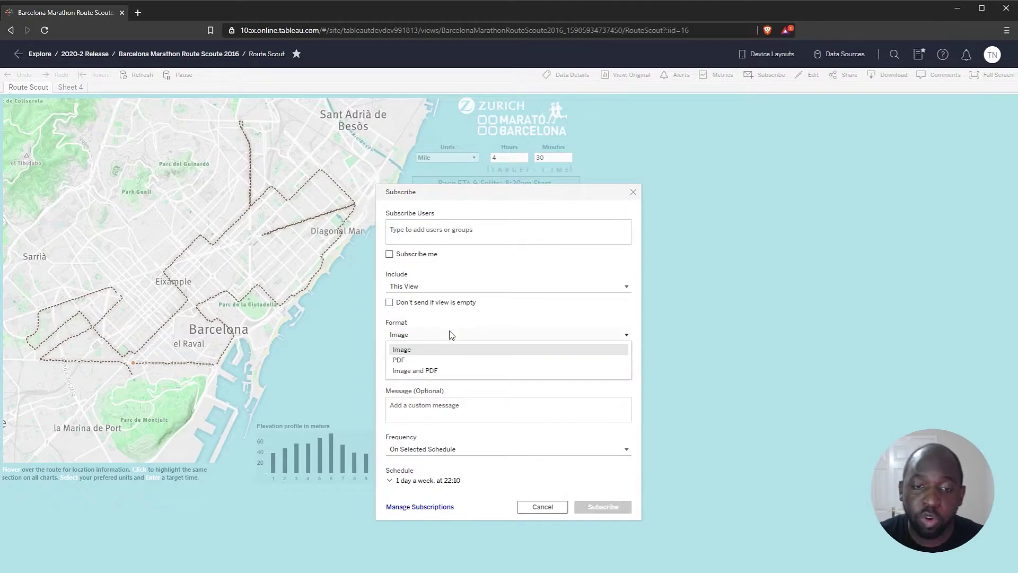
left_click(436, 360)
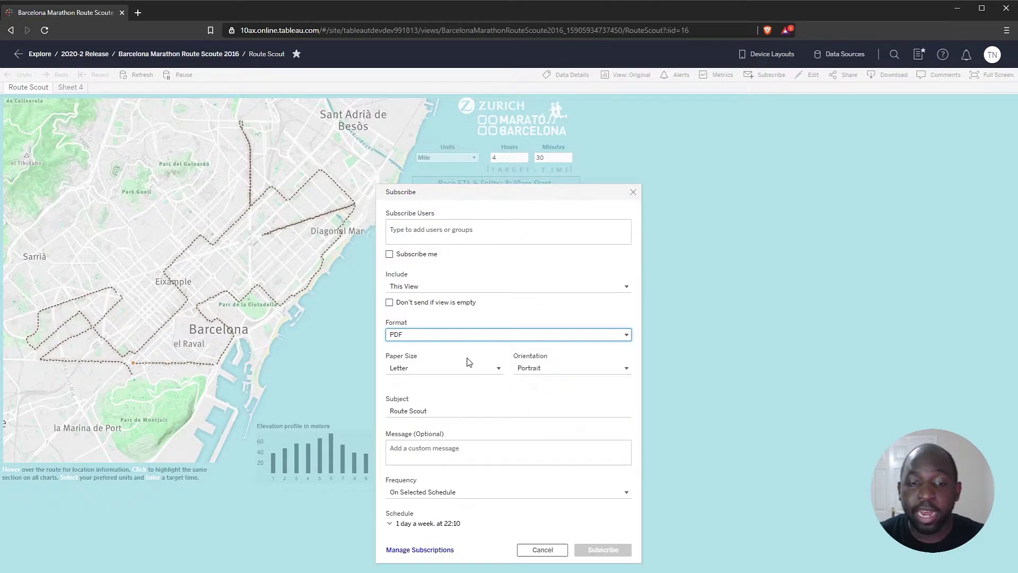
left_click(469, 372)
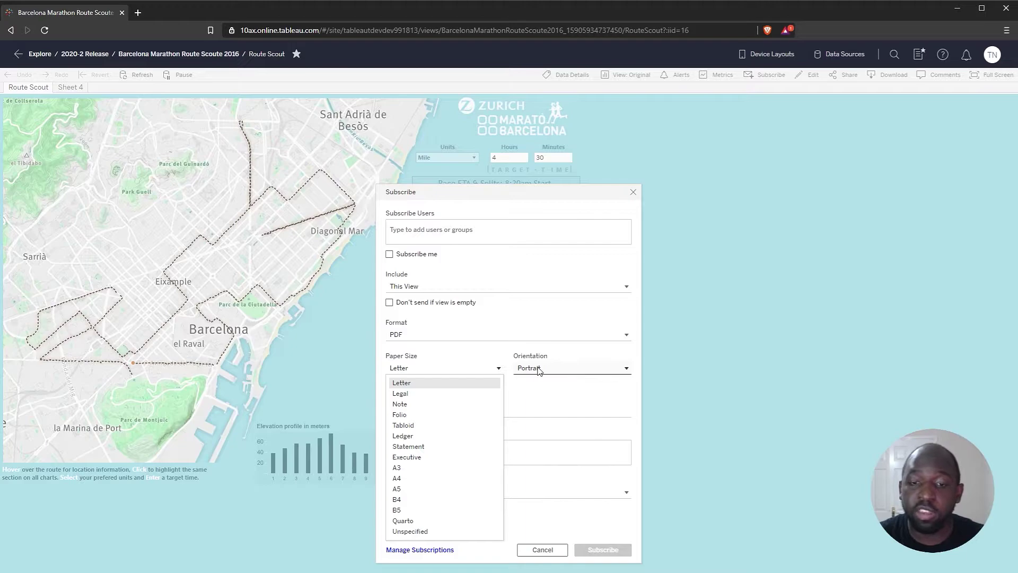
- Change the PDF paper size from Letter to Unspecified
left_click(439, 531)
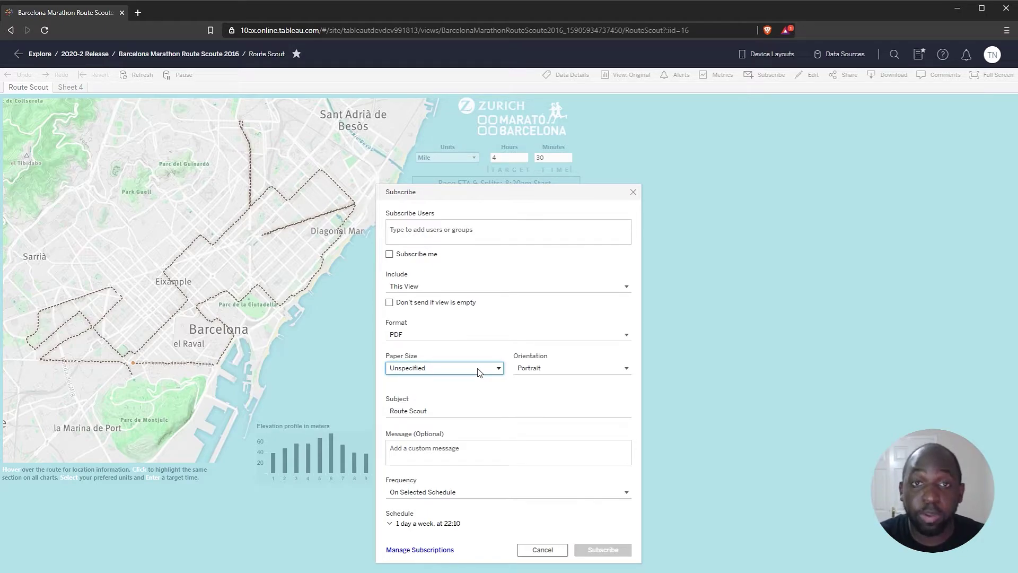
- Set the PDF orientation to Landscape and add yourself as a subscriber
left_click(547, 371)
left_click(545, 397)
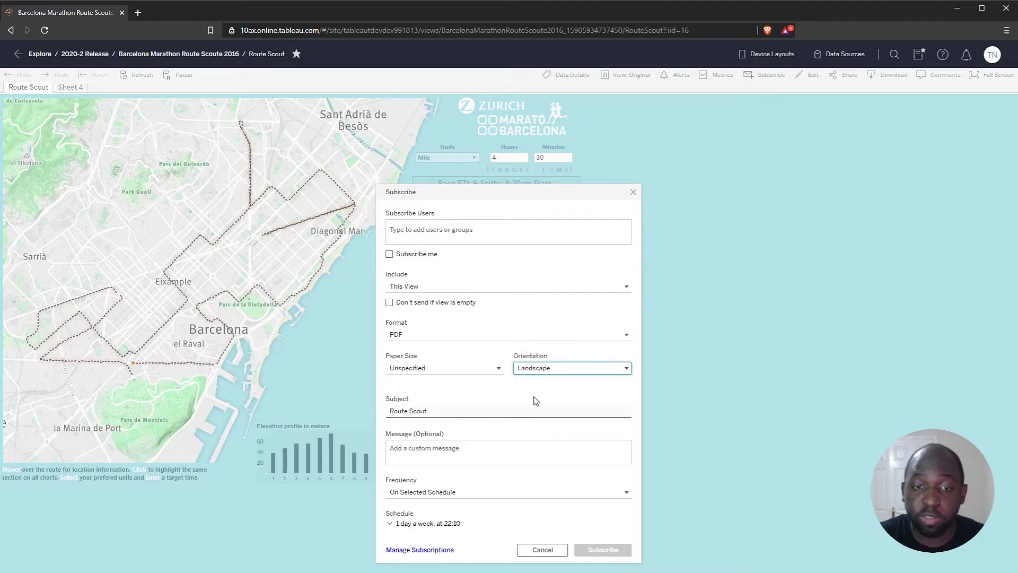
left_click(389, 255)
left_click(390, 255)
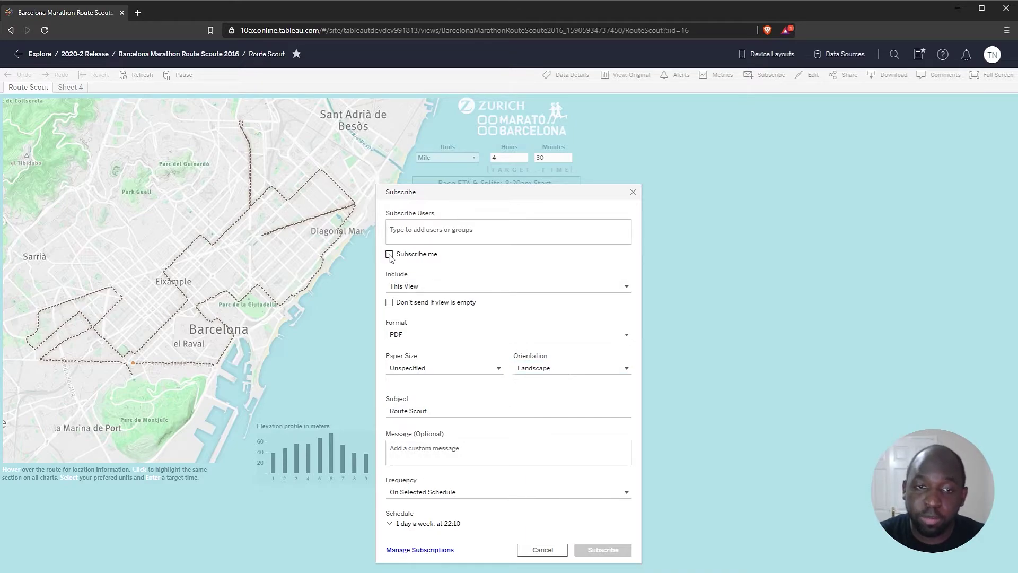
left_click(390, 255)
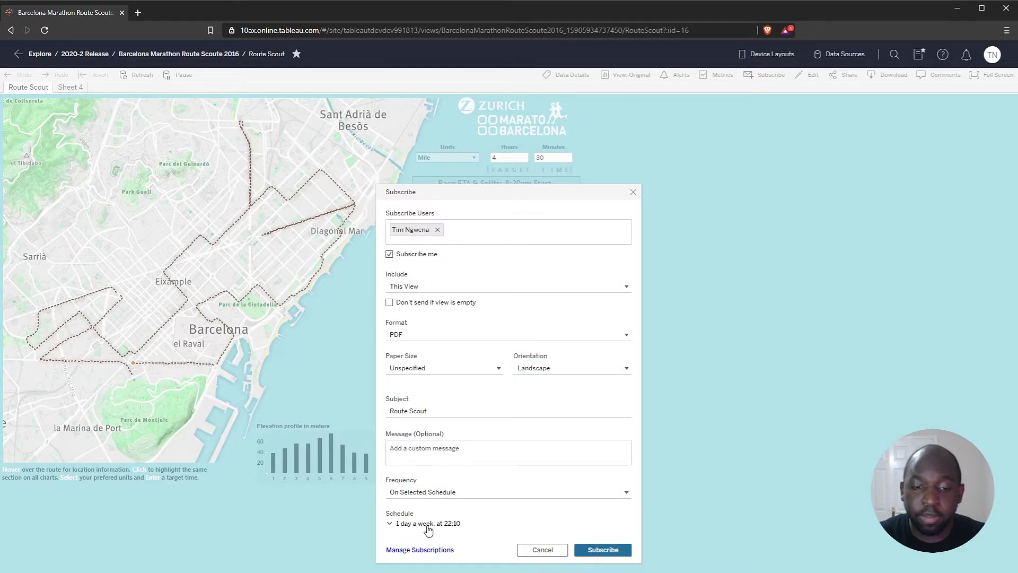
- Schedule the subscription to repeat monthly at 22:10 and create it
left_click(402, 527)
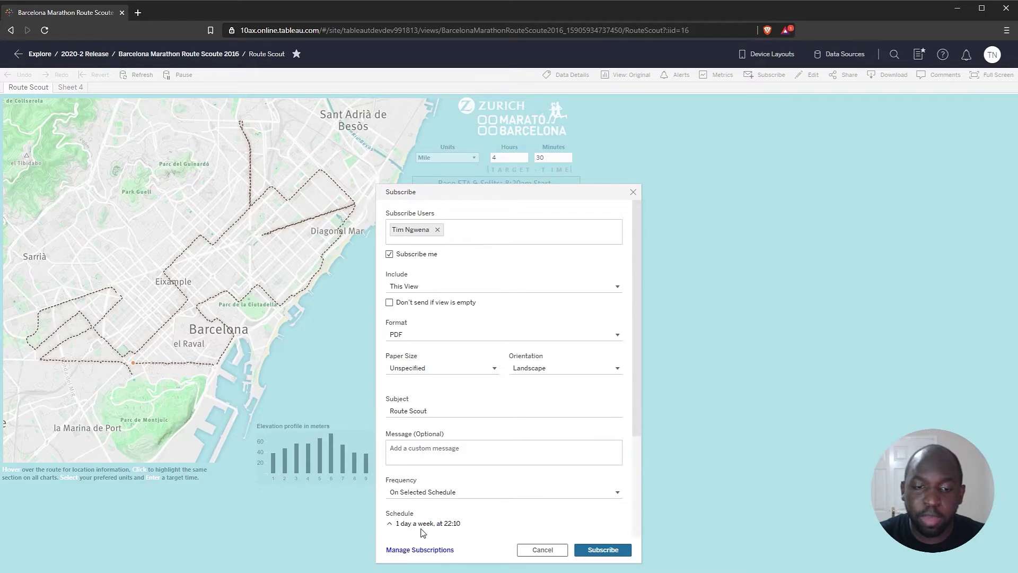
scroll(448, 516, "down", 2)
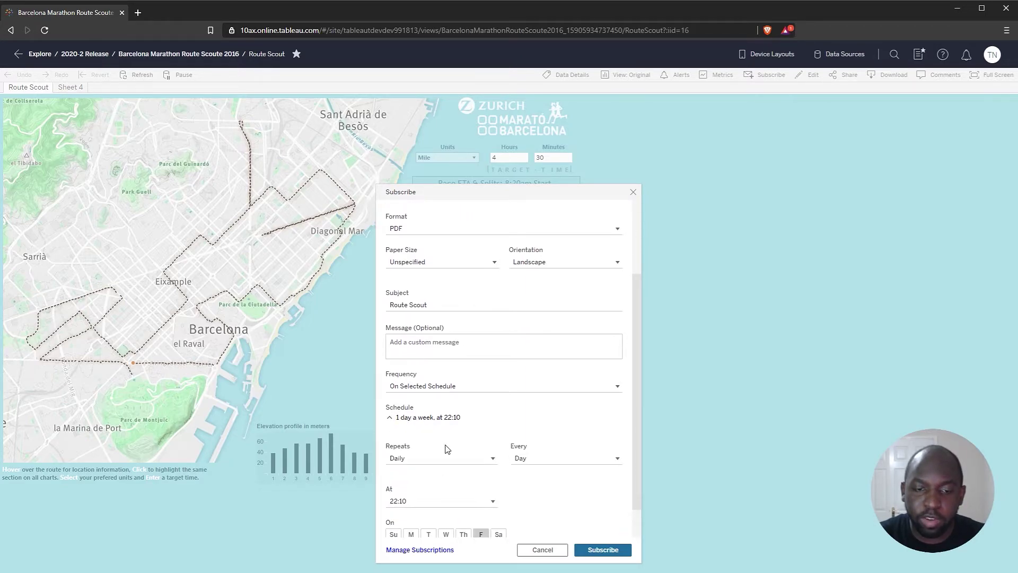
scroll(446, 449, "down", 1)
left_click(451, 419)
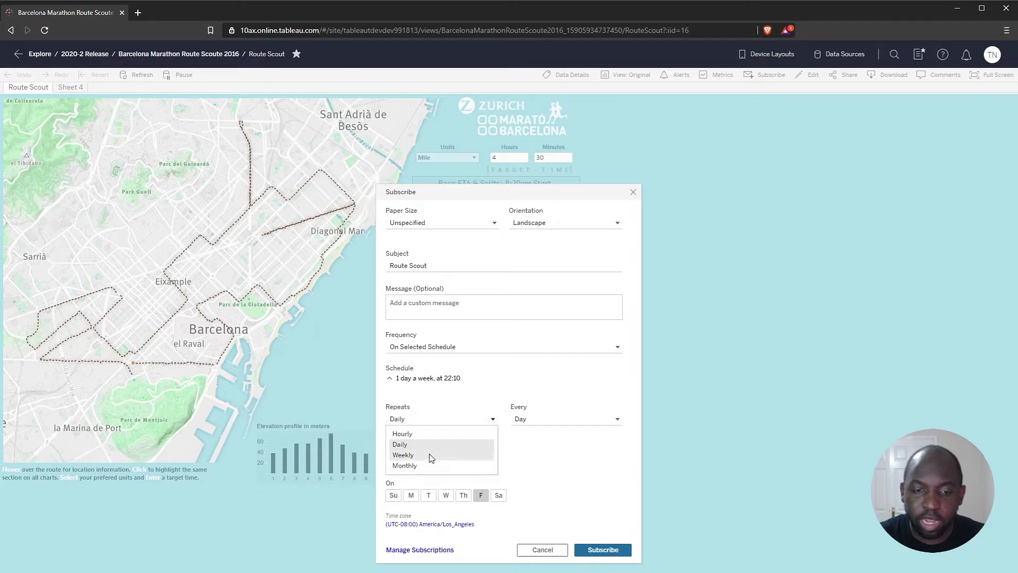
left_click(430, 456)
left_click(448, 422)
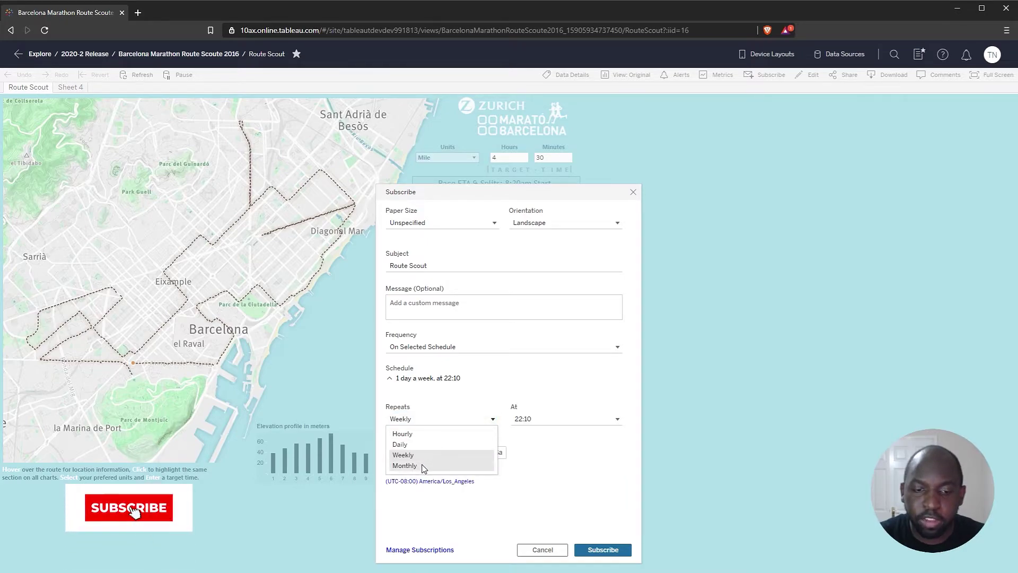
left_click(423, 466)
scroll(550, 384, "up", 3)
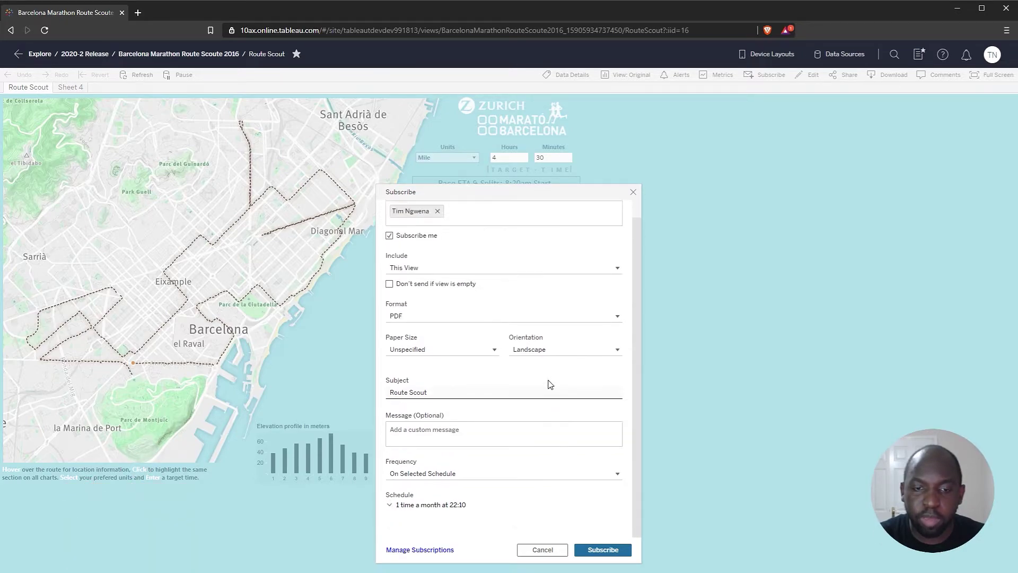
scroll(550, 384, "up", 1)
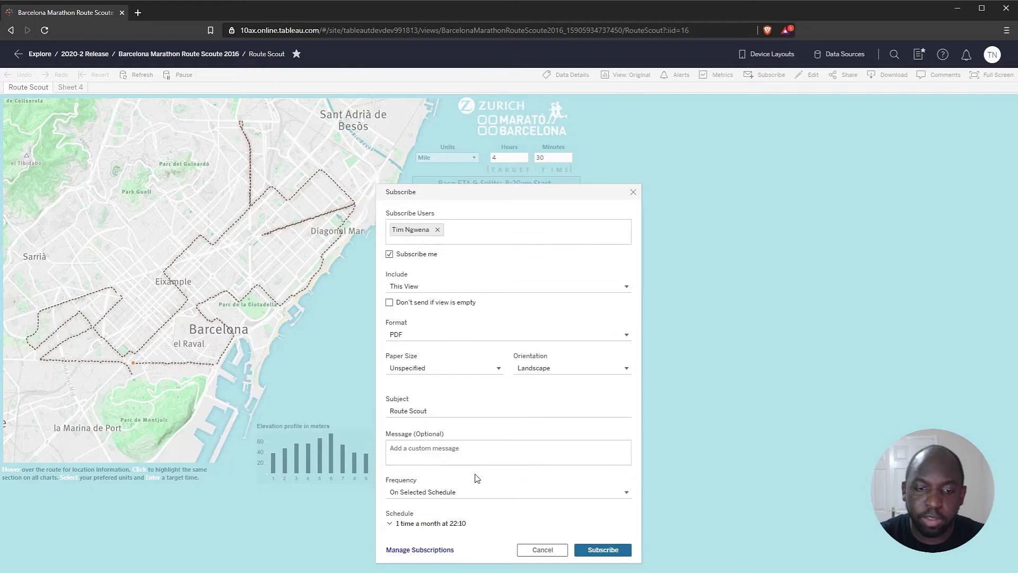
left_click(610, 550)
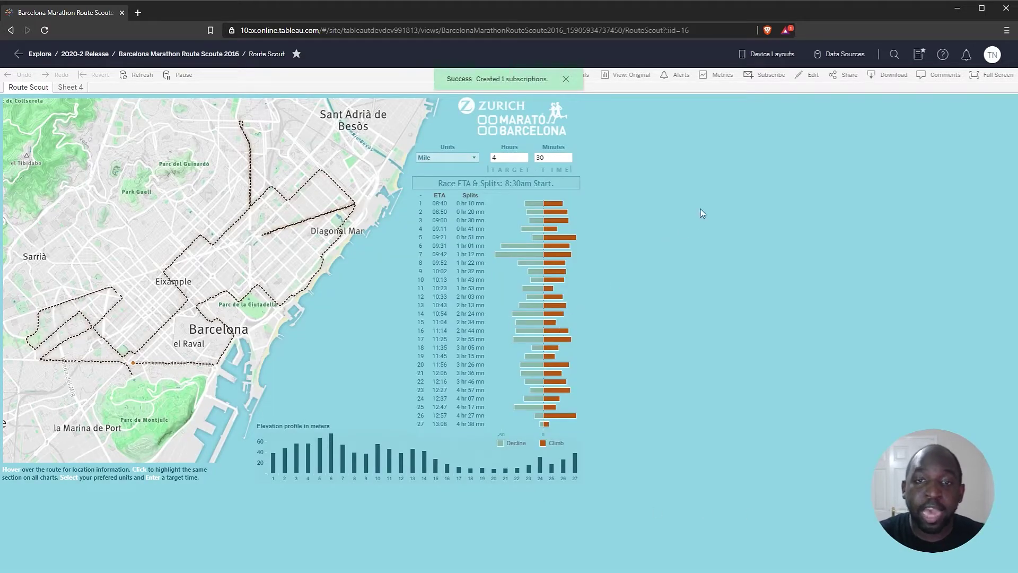
- Go from the Explore page to the site's Tasks page listing the Google Analytics extract refresh
left_click(40, 54)
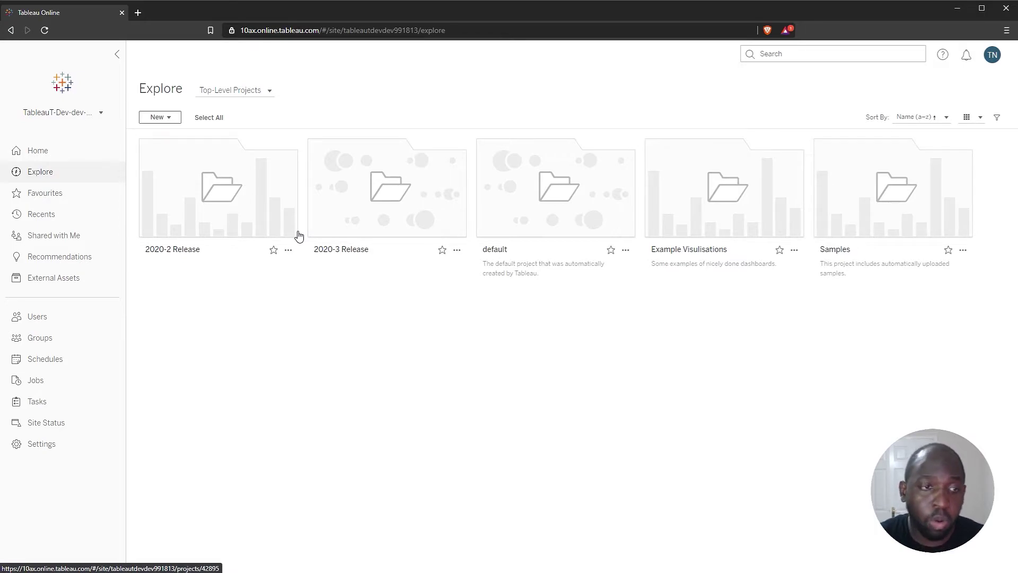
left_click(249, 90)
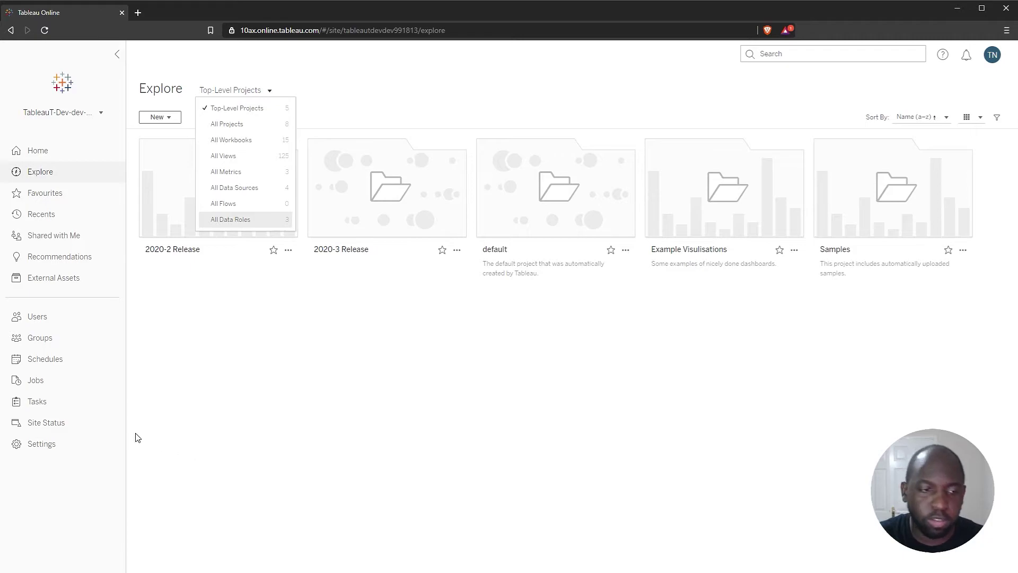
left_click(58, 404)
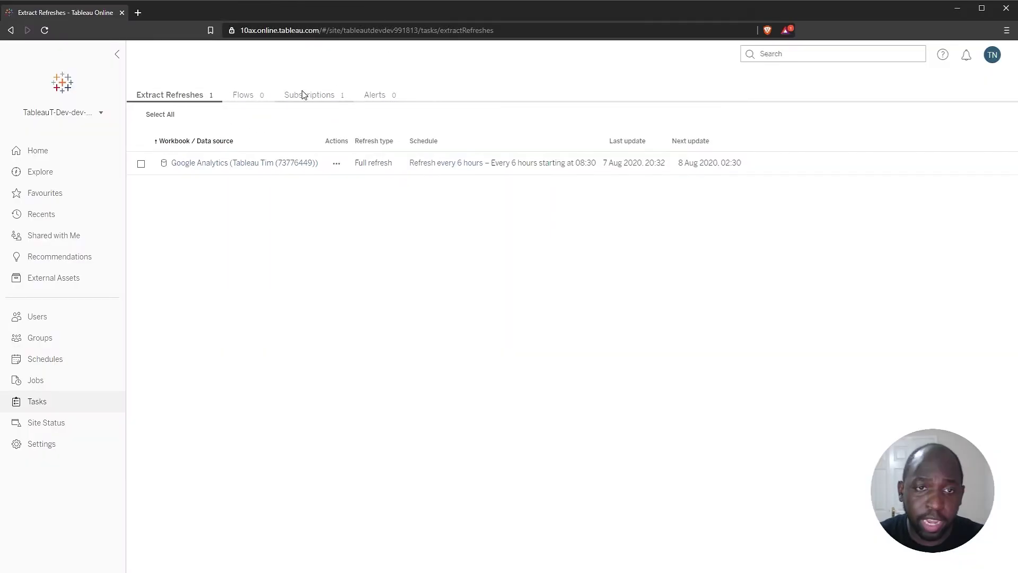
- Show the Subscriptions list and open the actions for the Route Scout subscription
left_click(305, 94)
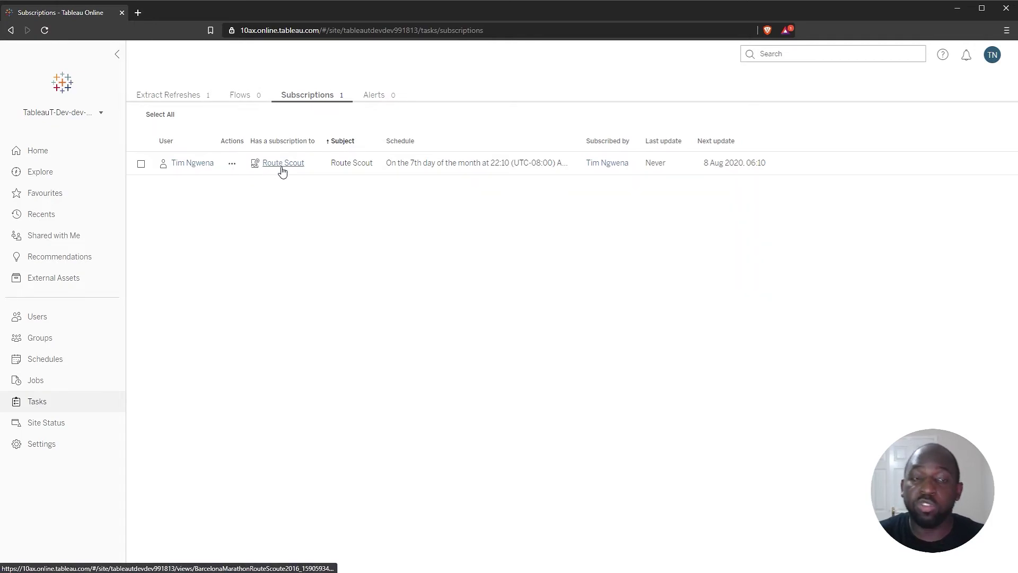
left_click(232, 163)
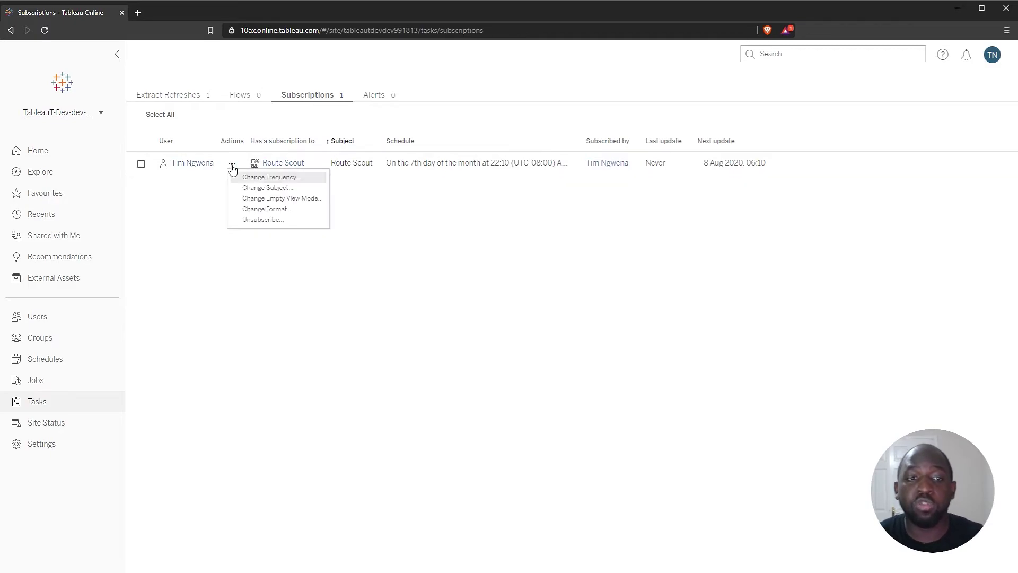
left_click(295, 210)
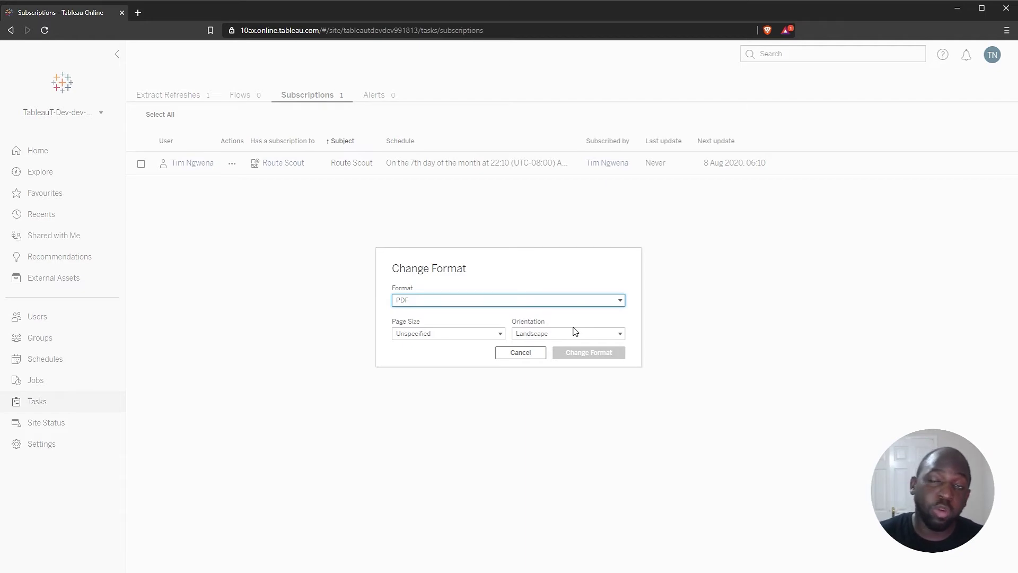
left_click(552, 333)
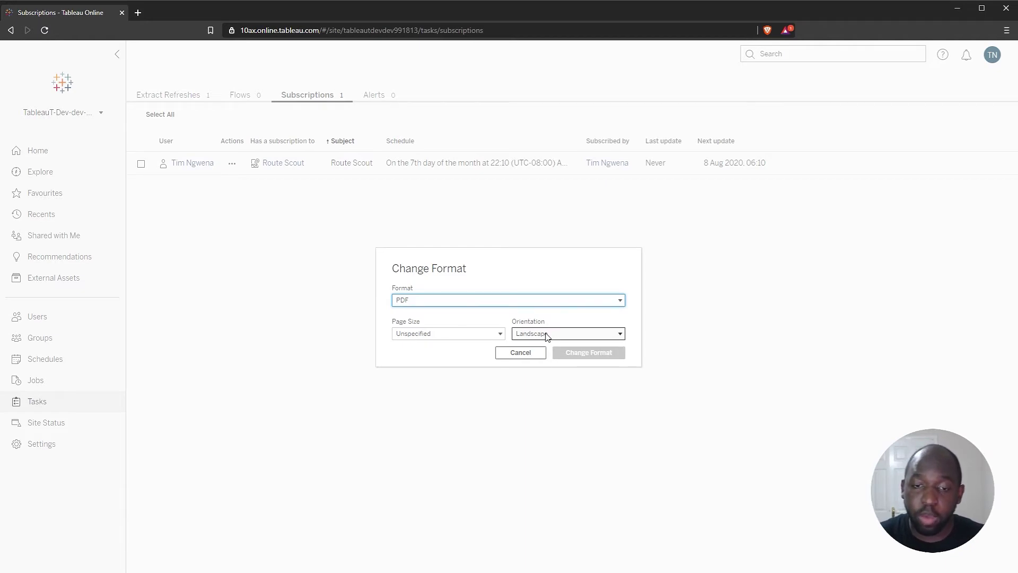
left_click(548, 350)
left_click(559, 334)
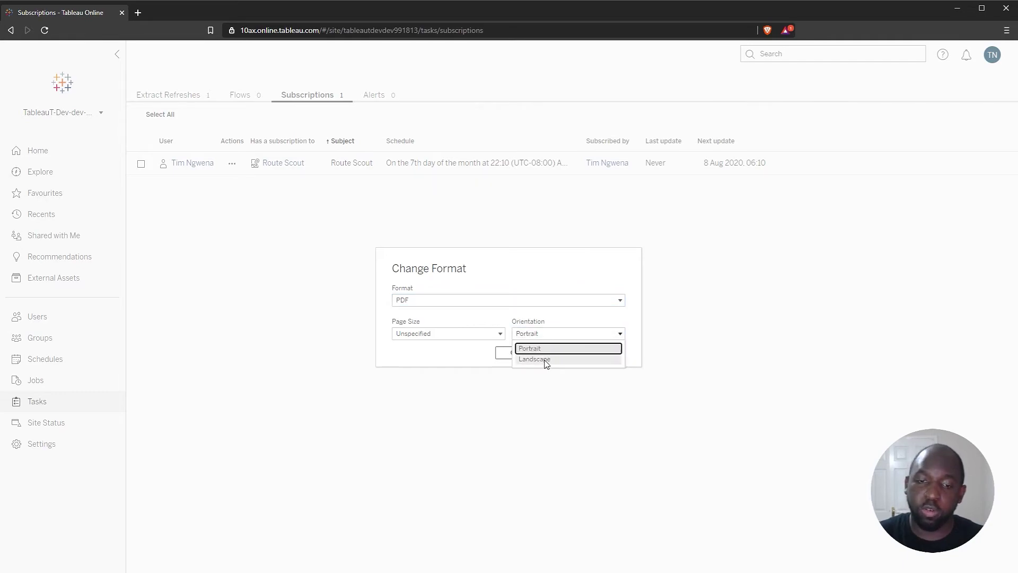
left_click(547, 359)
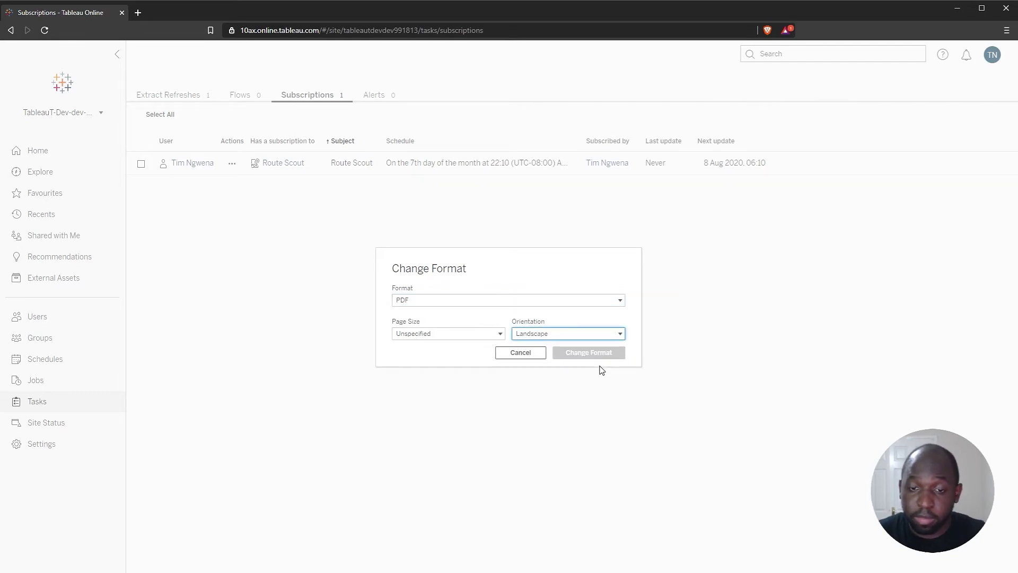
left_click(585, 338)
left_click(552, 346)
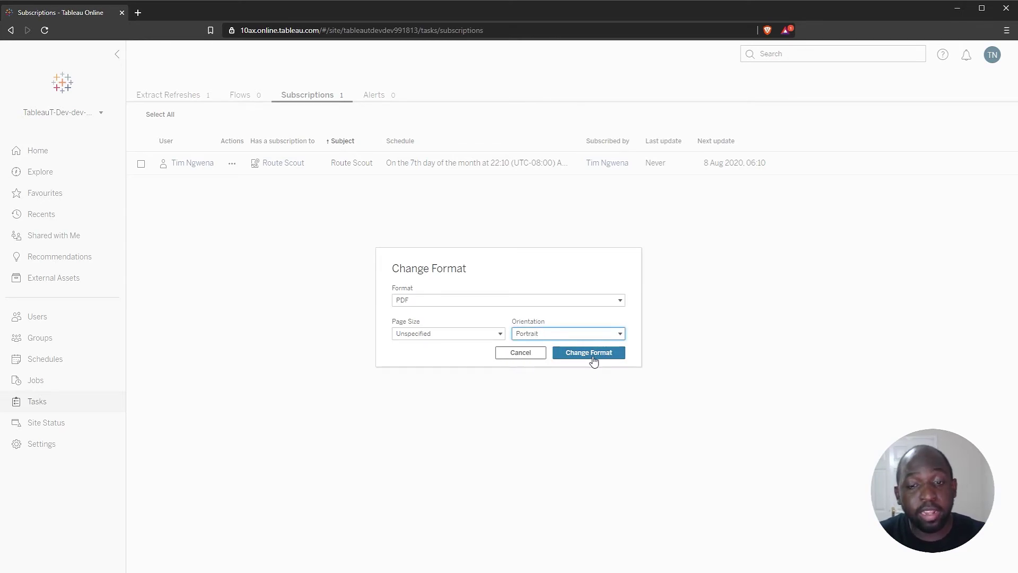
left_click(548, 334)
left_click(542, 355)
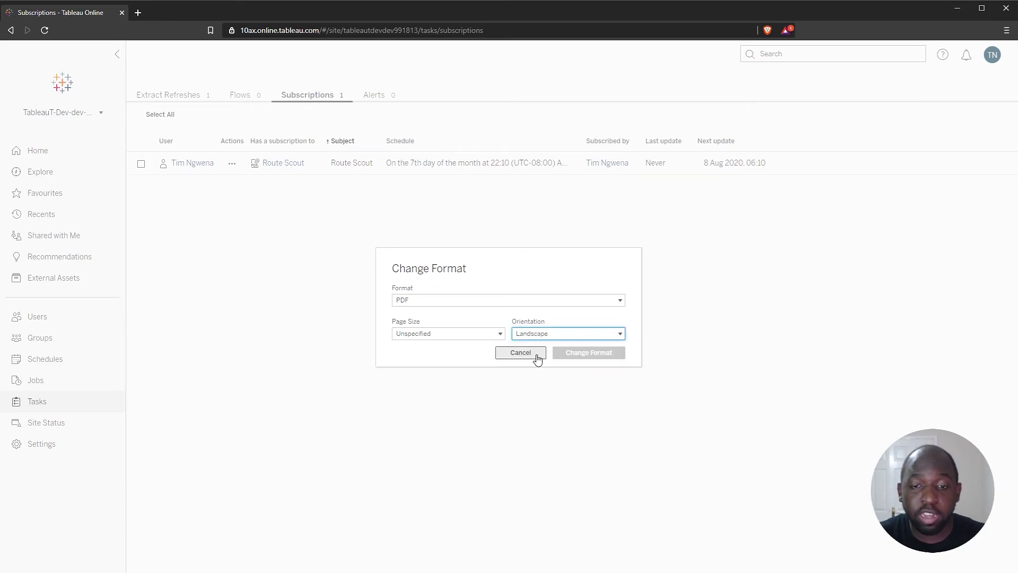
left_click(533, 356)
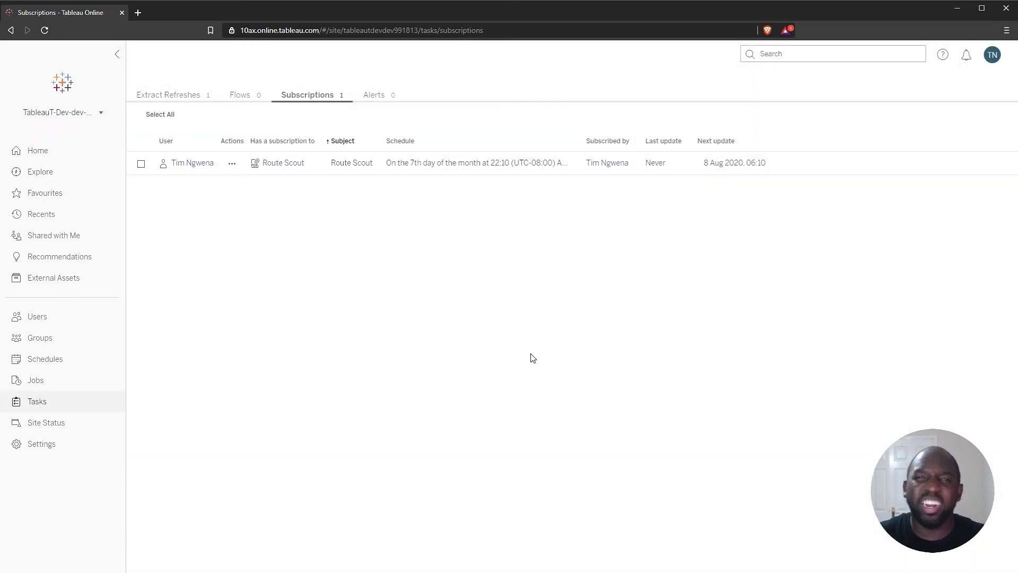